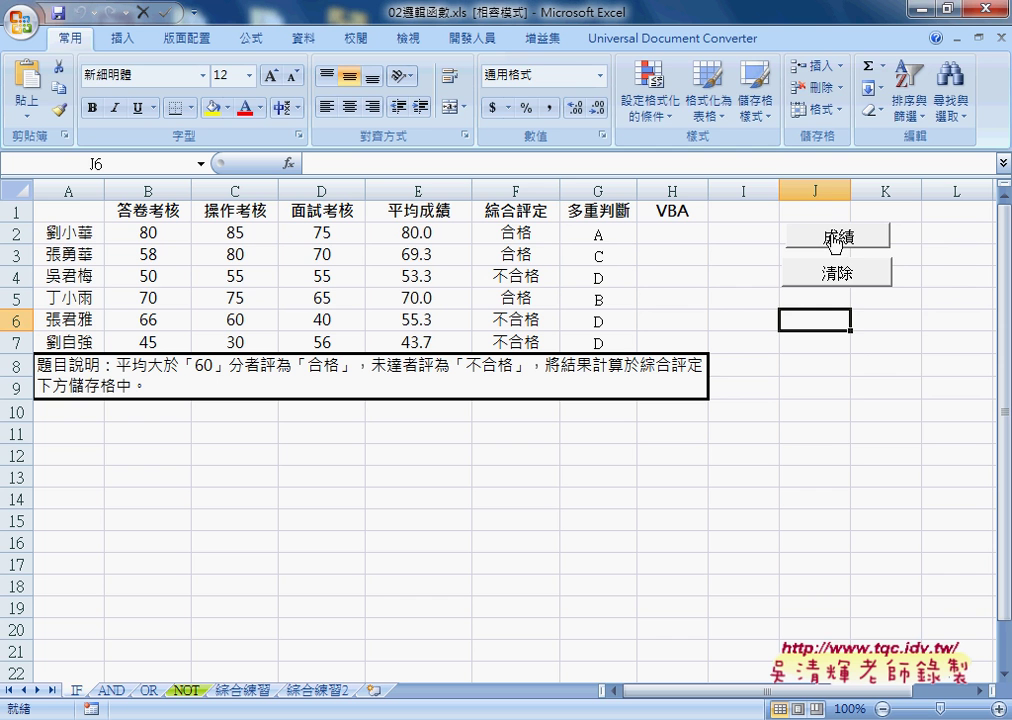
Open the VBA editor holding the 成績 button's module code.
{"action": "right_click", "coordinate": [837, 242]}
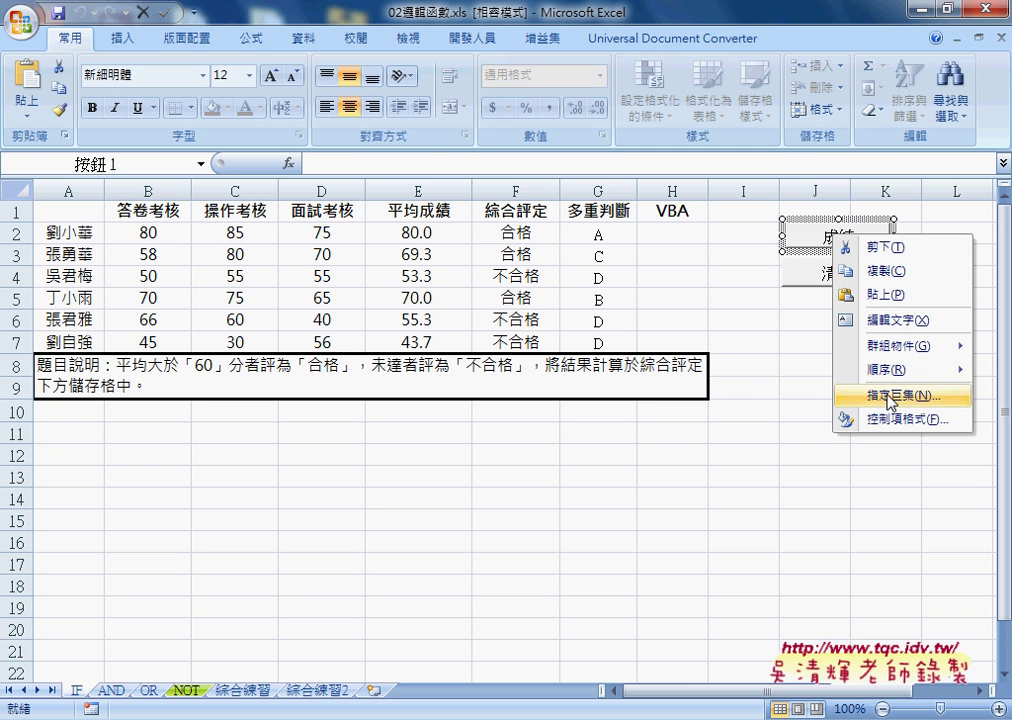
{"action": "left_click", "coordinate": [472, 38]}
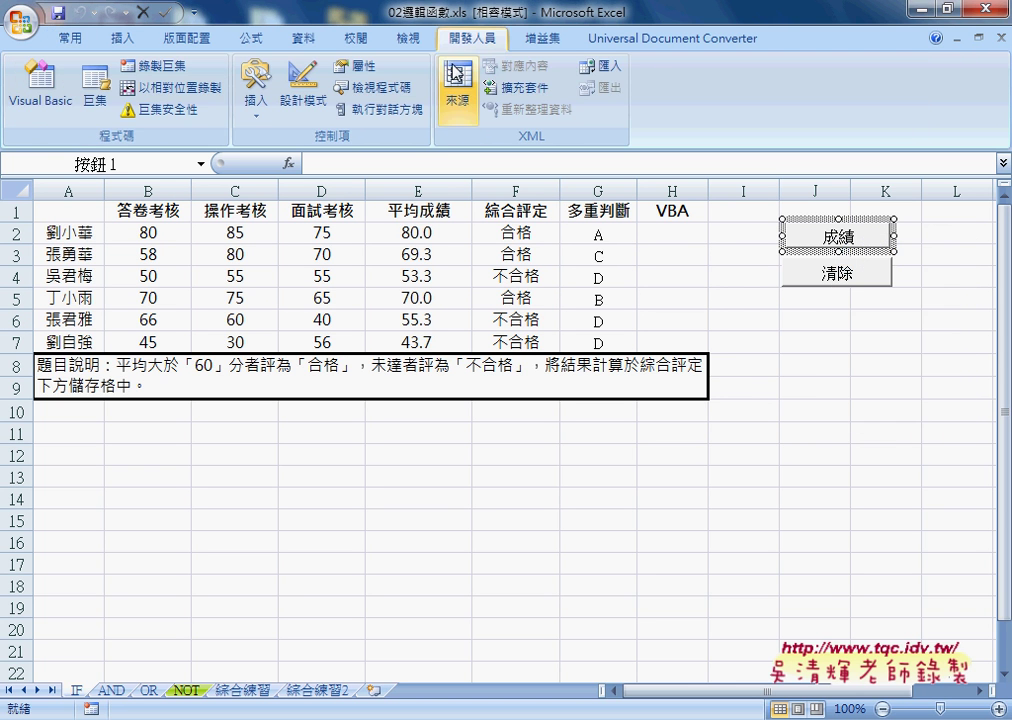
{"action": "left_click", "coordinate": [60, 97]}
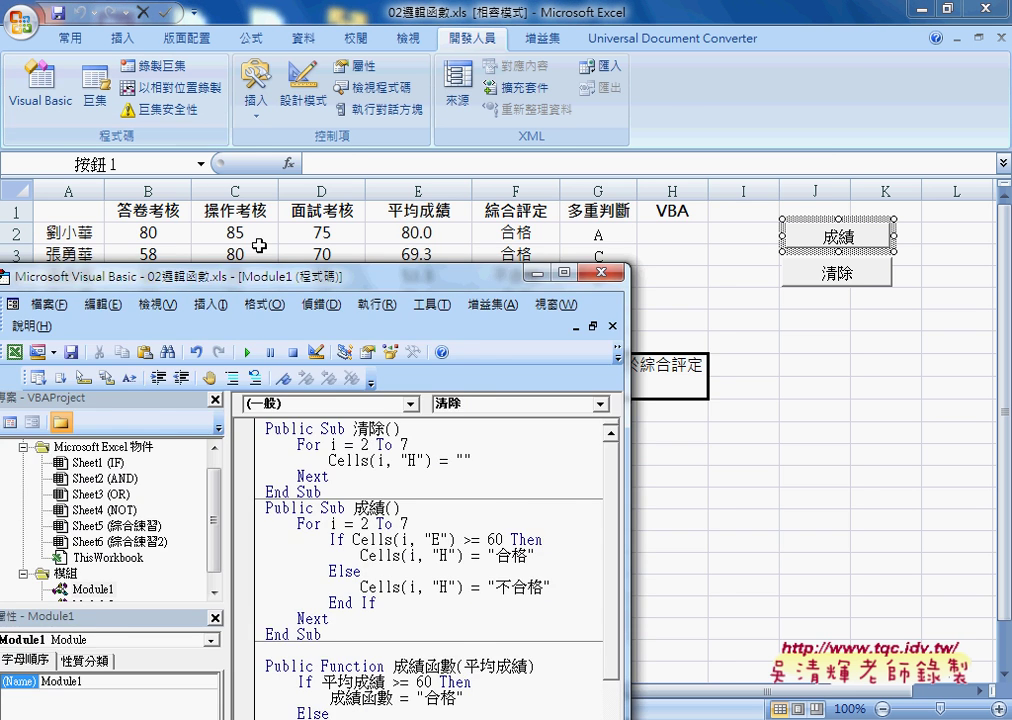
{"action": "left_click_drag", "start_coordinate": [300, 302], "coordinate": [500, 95]}
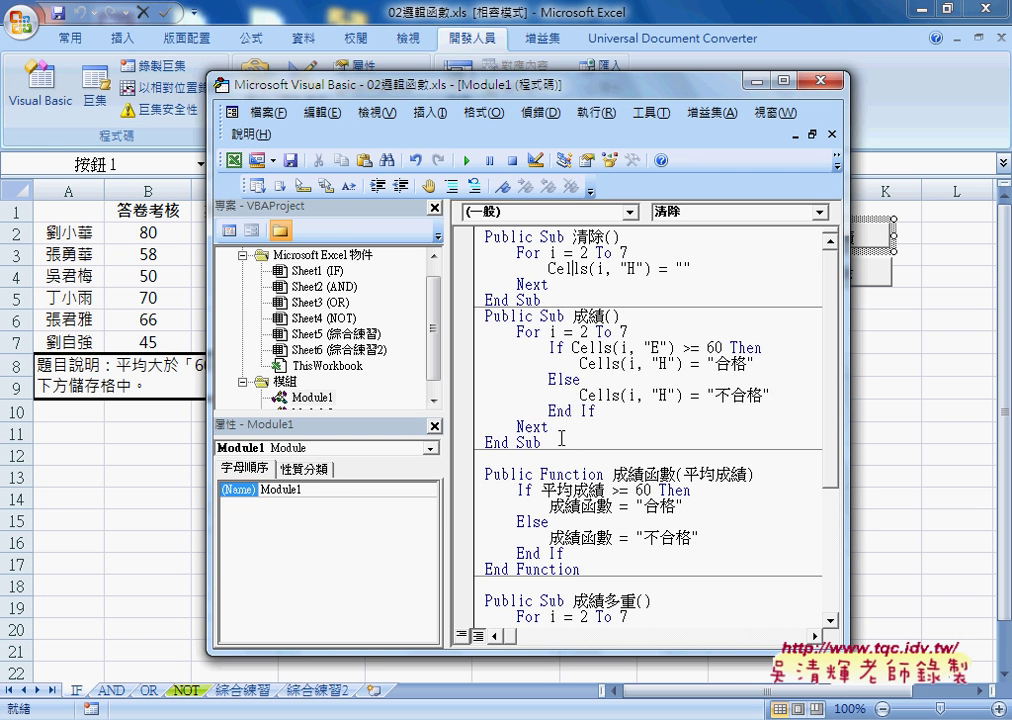
Delete the old 成績 procedure and copy the 清除 procedure, placing the cursor below it.
{"action": "left_click_drag", "start_coordinate": [495, 442], "coordinate": [470, 322]}
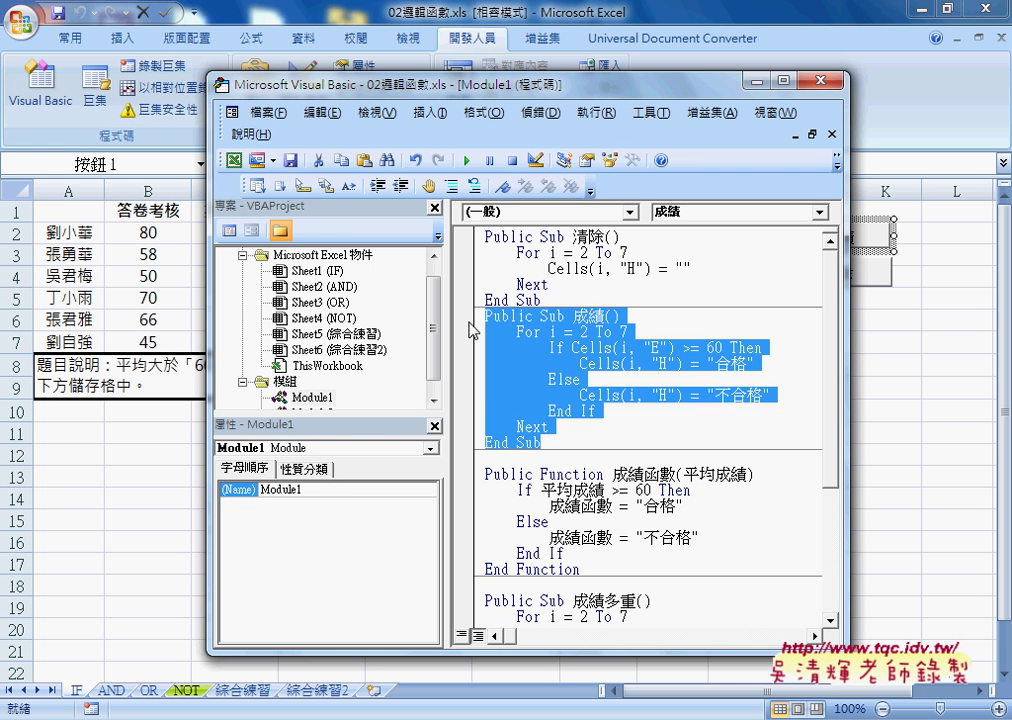
{"action": "key", "text": "Delete"}
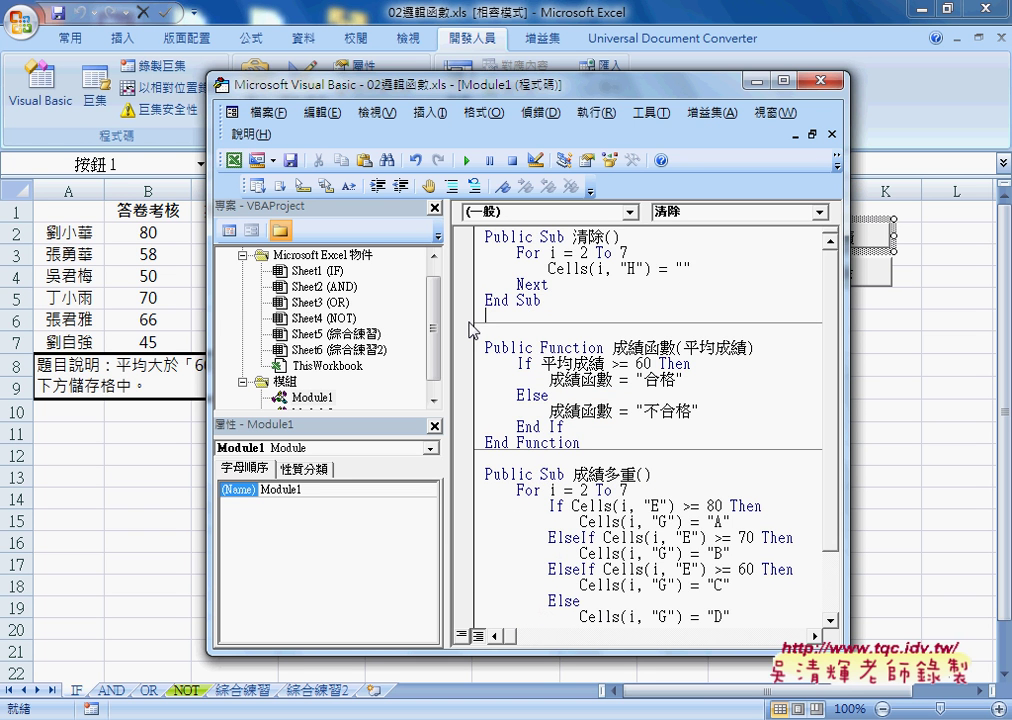
{"action": "left_click_drag", "start_coordinate": [545, 301], "coordinate": [483, 240]}
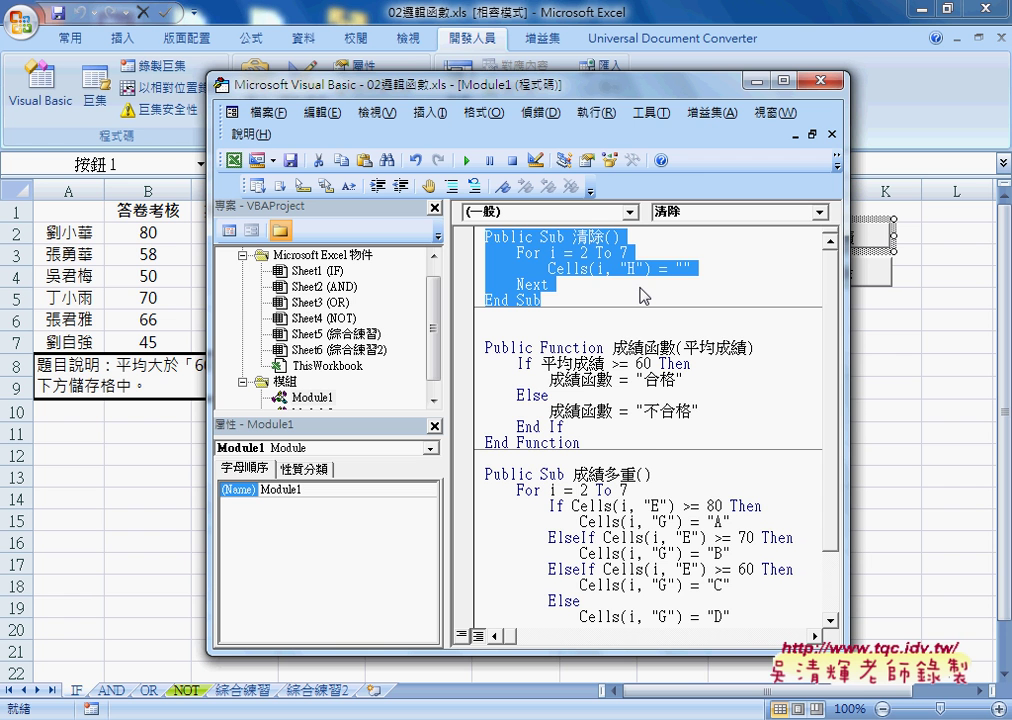
{"action": "key", "text": "ctrl+c"}
{"action": "left_click", "coordinate": [517, 316]}
Paste a duplicate of Sub 清除 below the original and rename the copy to 成績.
{"action": "key", "text": "ctrl+v"}
{"action": "double_click", "coordinate": [589, 316]}
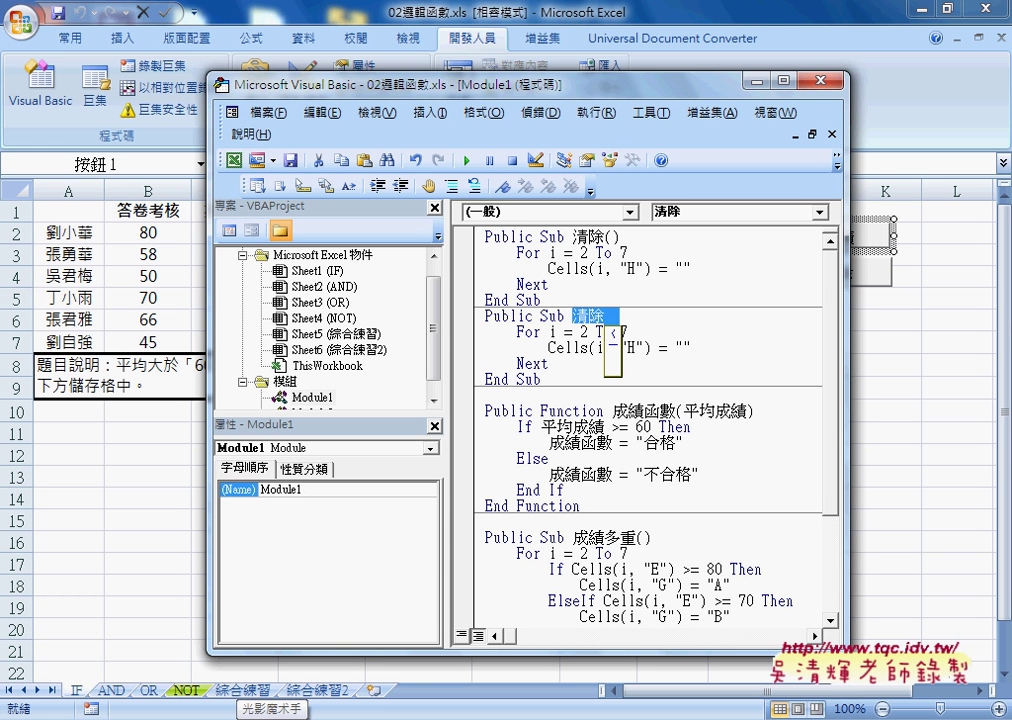
{"action": "type", "text": "騎乘"}
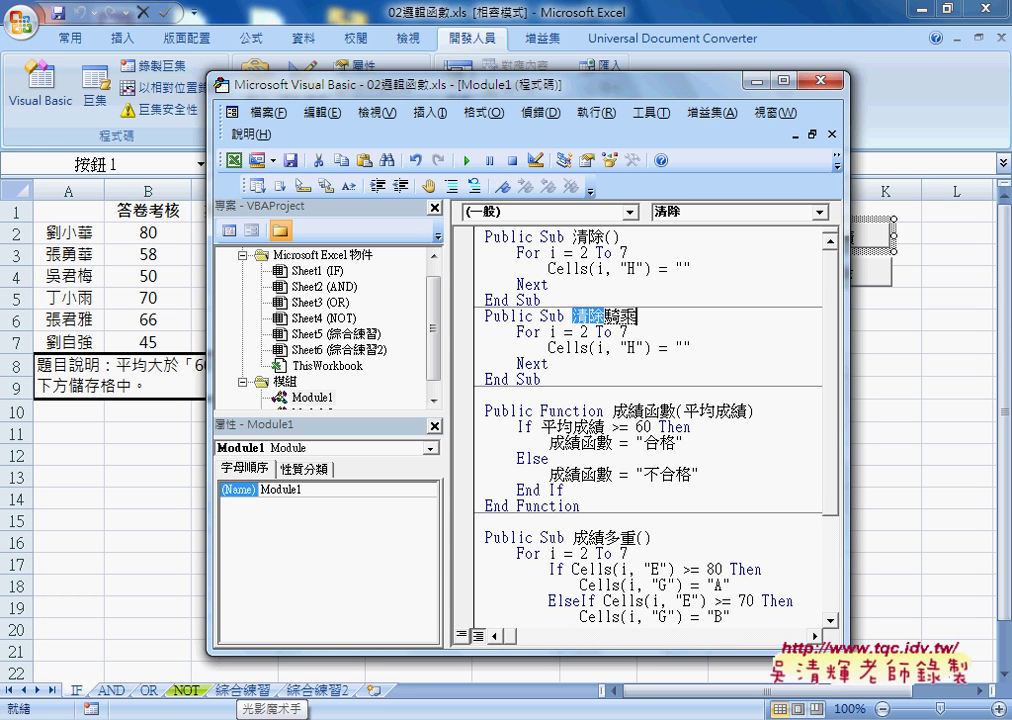
{"action": "key", "text": "BackSpace"}
{"action": "key", "text": "BackSpace"}
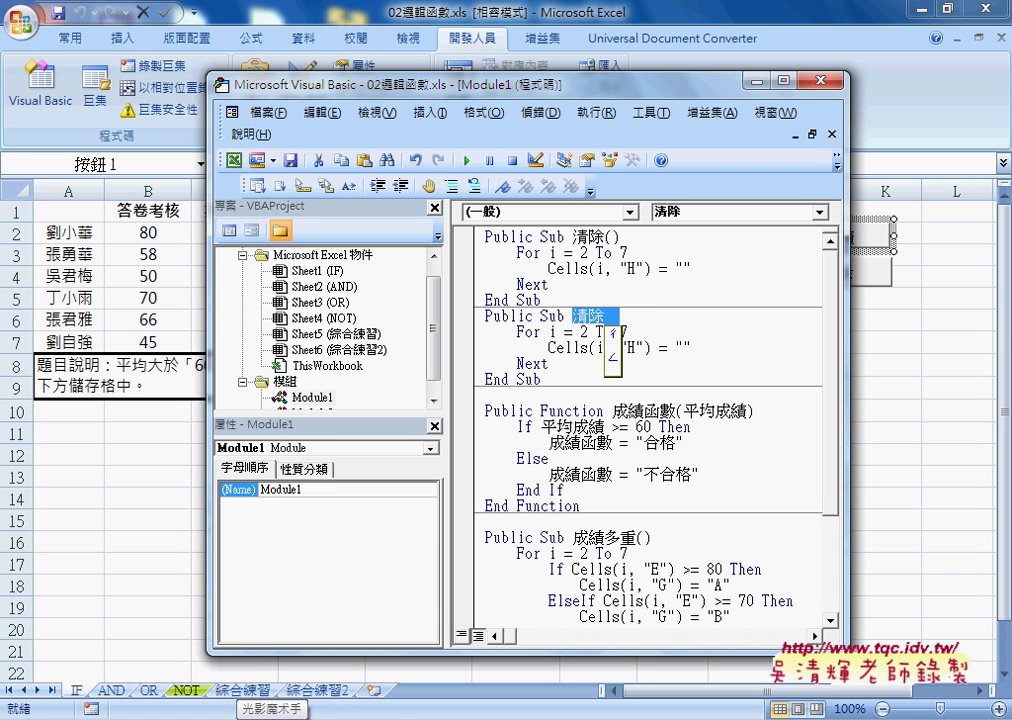
{"action": "type", "text": "成績("}
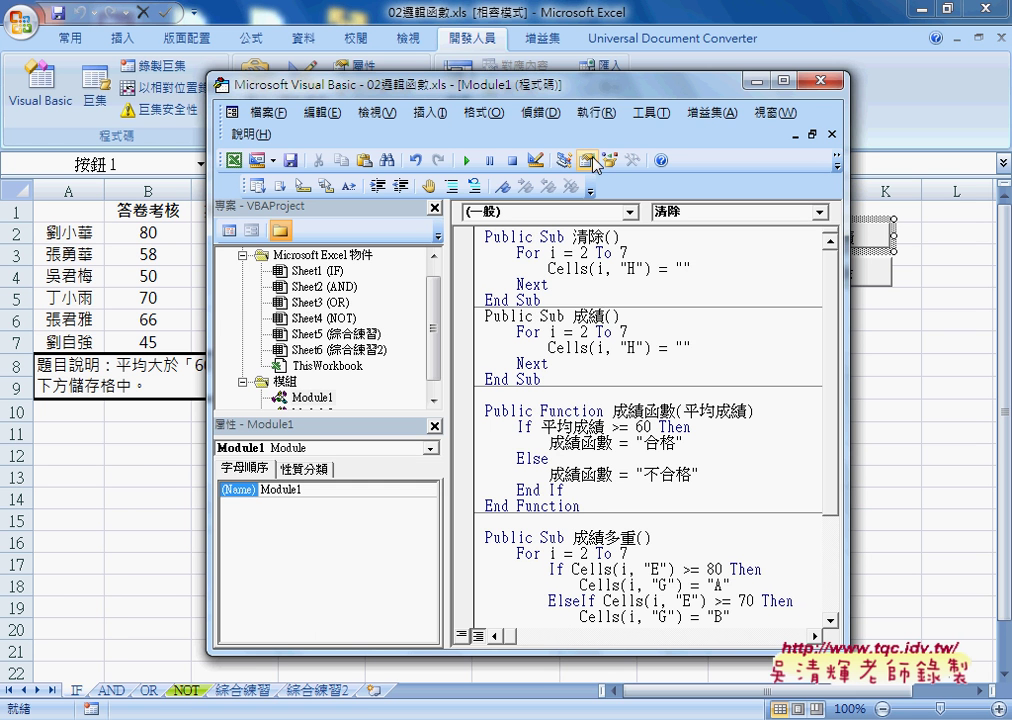
{"action": "mouse_move", "coordinate": [556, 86]}
{"action": "left_mouse_down"}
{"action": "mouse_move", "coordinate": [603, 195]}
{"action": "mouse_move", "coordinate": [540, 320]}
{"action": "mouse_move", "coordinate": [458, 268]}
{"action": "left_mouse_up"}
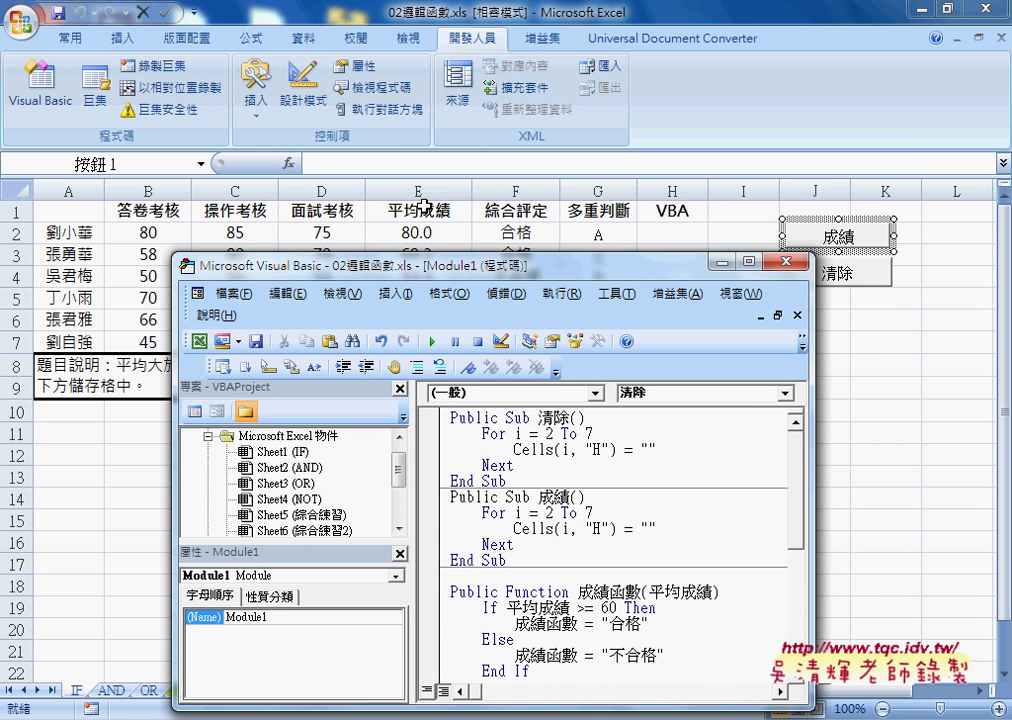
Insert an If Cells(i, "E") >= 60 Then / Else / End If block after 'For i = 2 To 7'.
{"action": "left_click", "coordinate": [621, 509]}
{"action": "key", "text": "Return"}
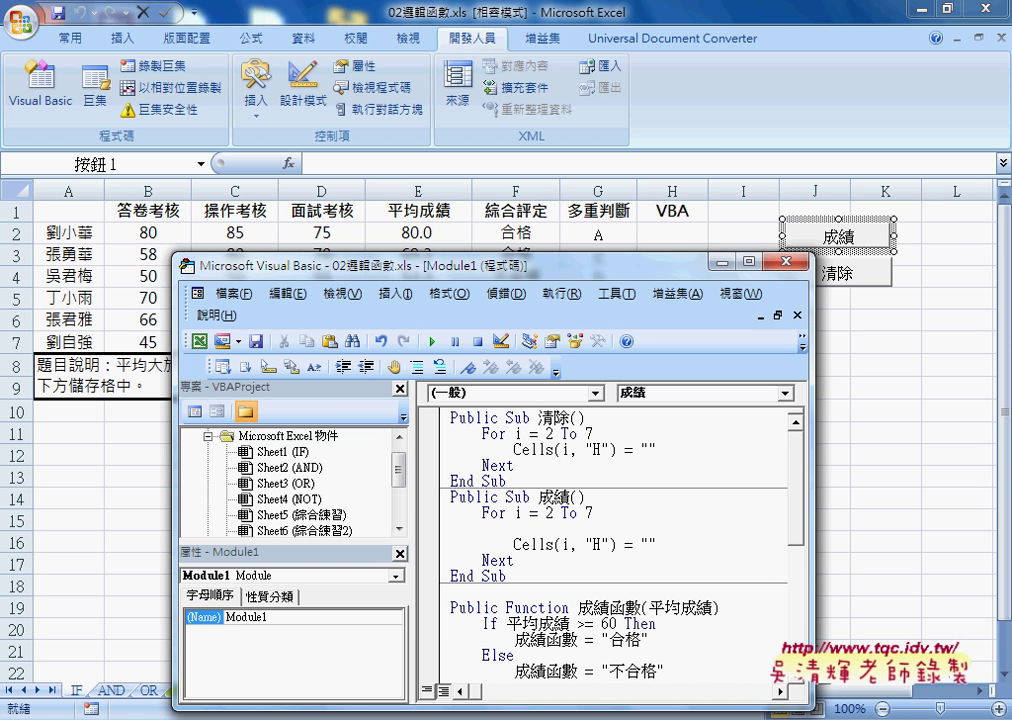
{"action": "type", "text": "i"}
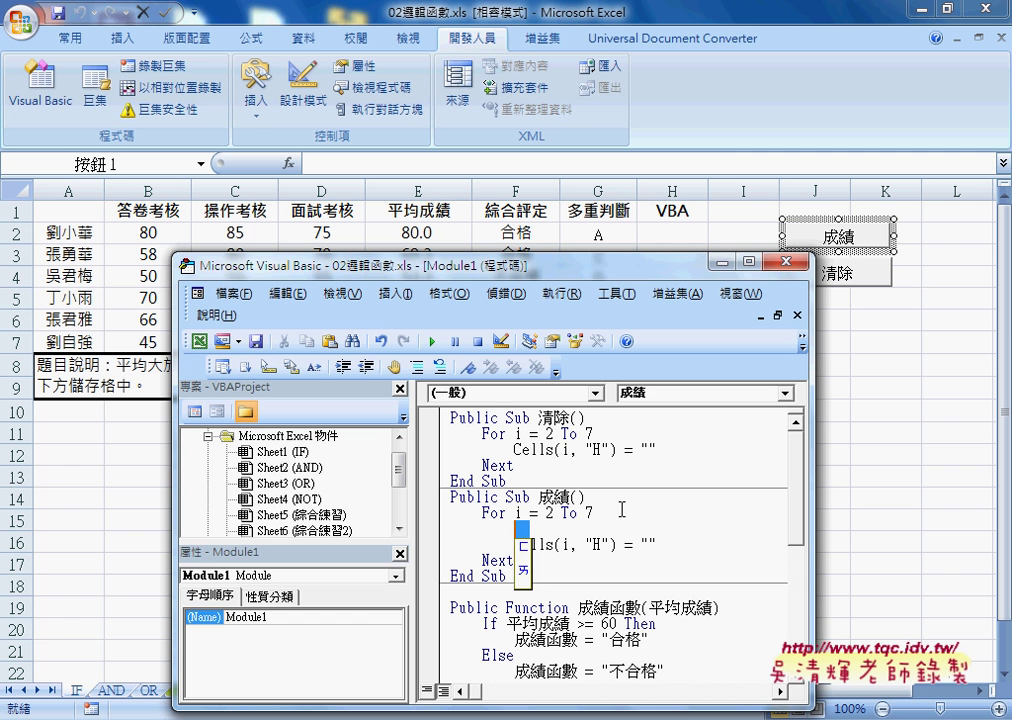
{"action": "type", "text": "f "}
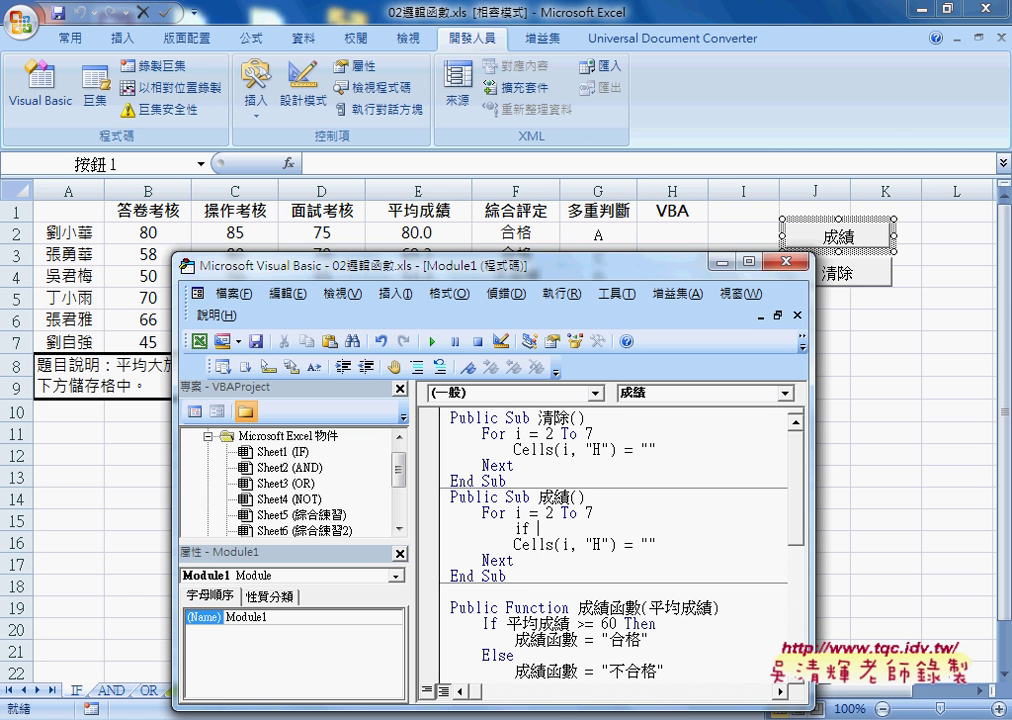
{"action": "type", "text": "cells("}
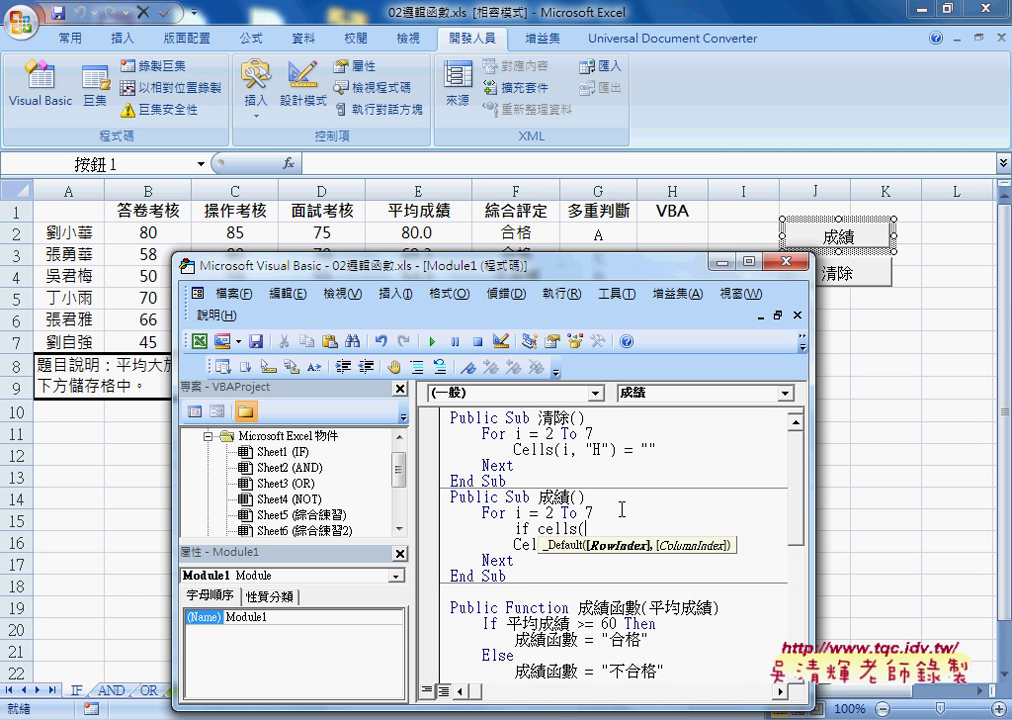
{"action": "type", "text": "i"}
{"action": "type", "text": ",\"E"}
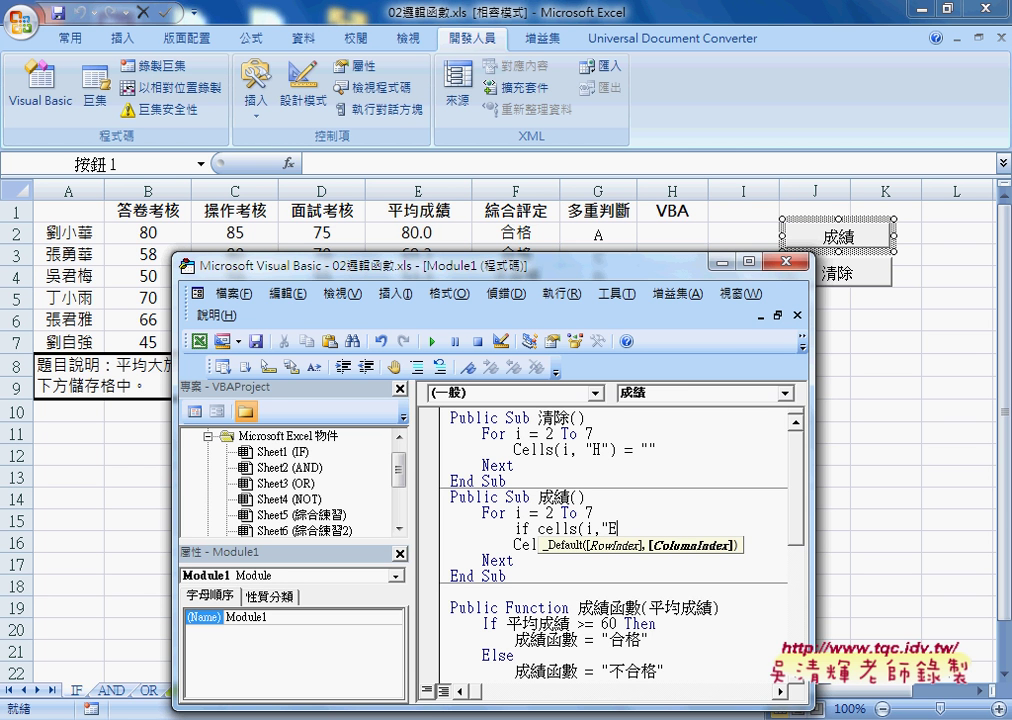
{"action": "type", "text": "\")"}
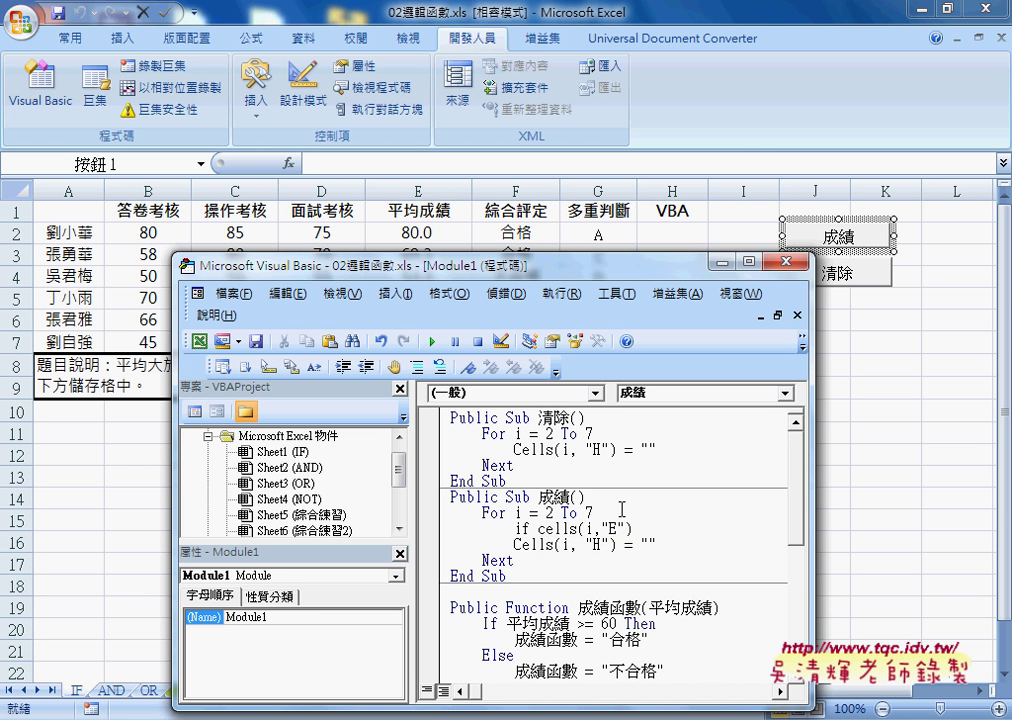
{"action": "type", "text": ">=60"}
{"action": "type", "text": " then"}
{"action": "key", "text": "Return"}
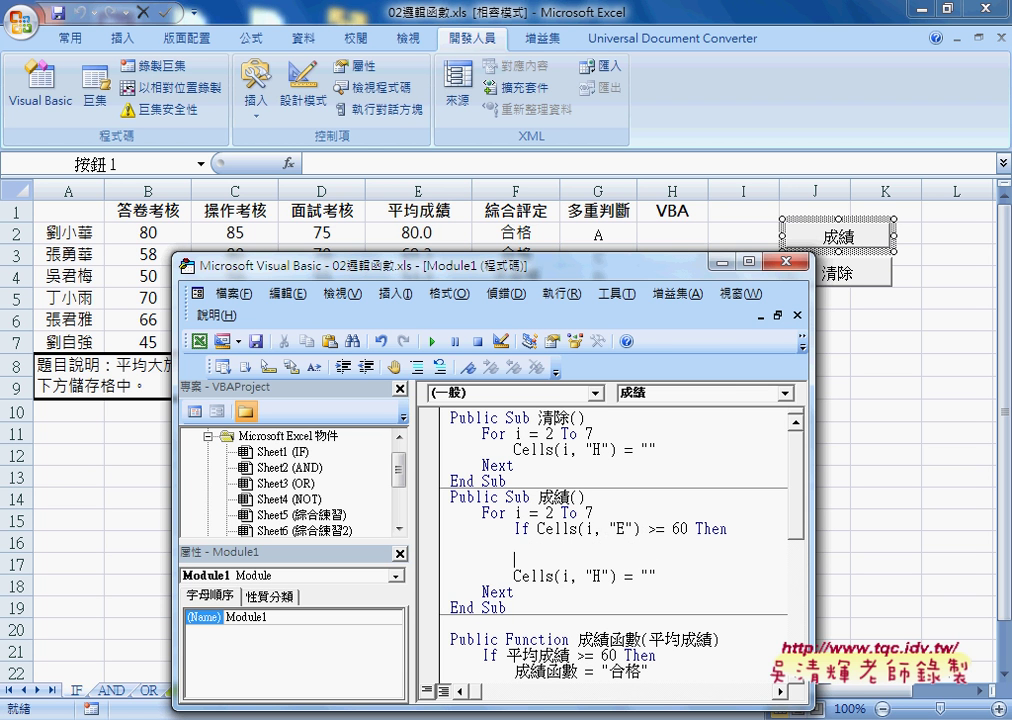
{"action": "type", "text": "el"}
{"action": "type", "text": "se"}
{"action": "key", "text": "Return"}
{"action": "key", "text": "Return"}
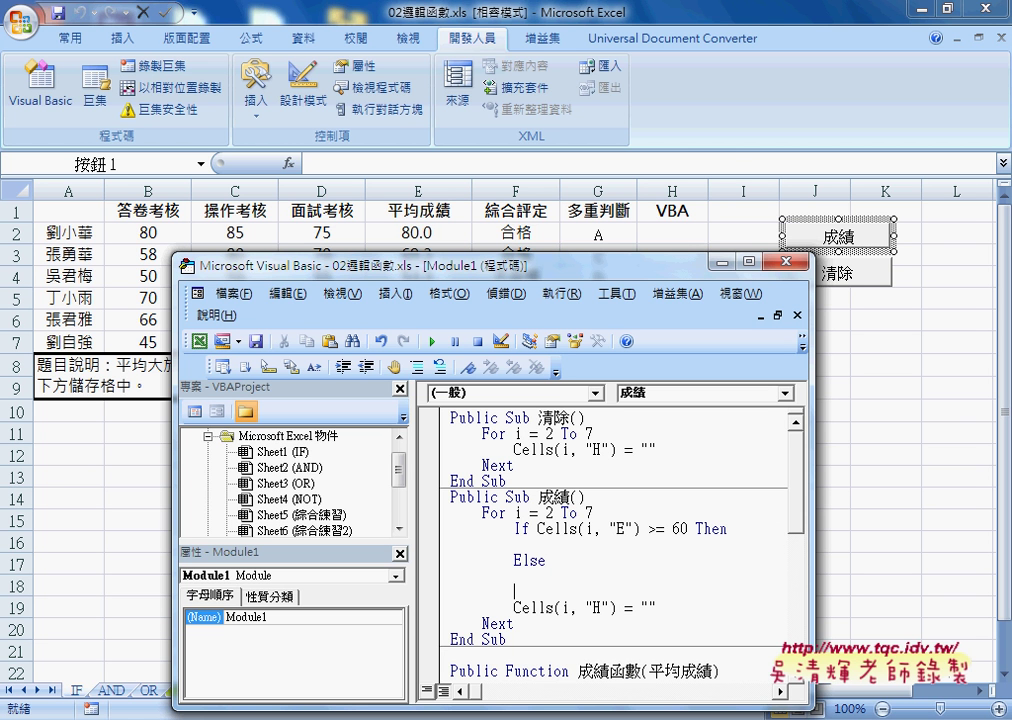
{"action": "type", "text": "en"}
{"action": "type", "text": "d if"}
Move the Cells(i, "H") line under the If condition and make it write "合格".
{"action": "left_click", "coordinate": [514, 544]}
{"action": "mouse_move", "coordinate": [514, 607]}
{"action": "left_mouse_down"}
{"action": "mouse_move", "coordinate": [656, 607]}
{"action": "mouse_move", "coordinate": [545, 545]}
{"action": "left_mouse_up"}
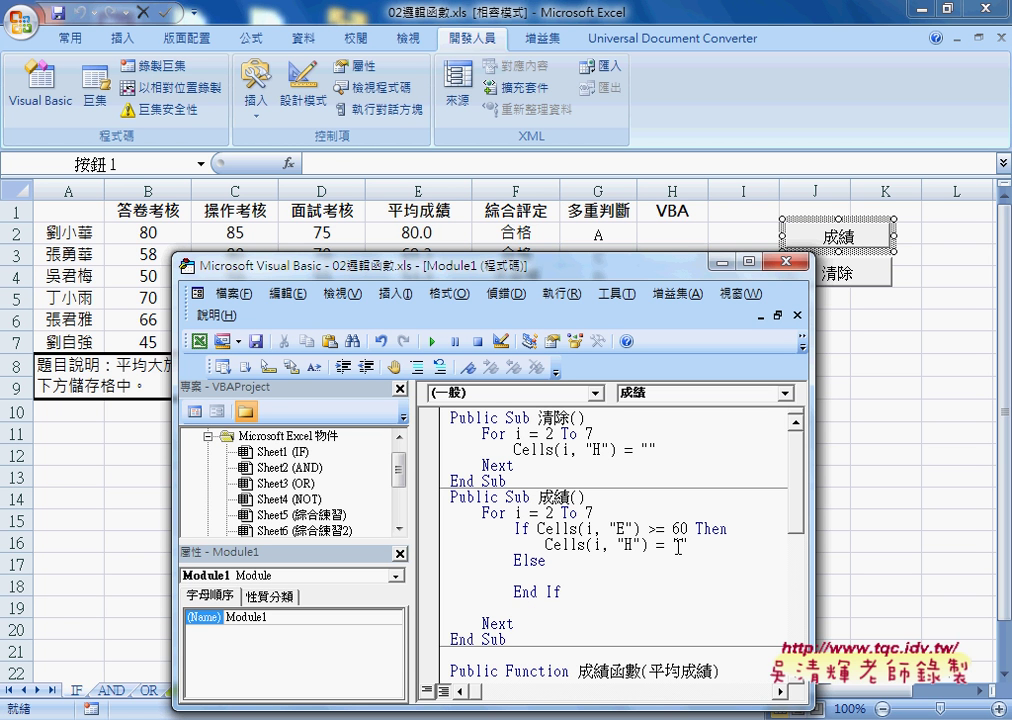
{"action": "left_click_drag", "start_coordinate": [681, 545], "coordinate": [689, 545]}
{"action": "key", "text": "Delete"}
{"action": "type", "text": "rh"}
{"action": "key", "text": "BackSpace"}
{"action": "key", "text": "BackSpace"}
{"action": "type", "text": "合格"}
Copy that line under Else as "不合格" and remove the blank line after End If.
{"action": "mouse_move", "coordinate": [720, 545]}
{"action": "left_mouse_down"}
{"action": "mouse_move", "coordinate": [514, 545]}
{"action": "mouse_move", "coordinate": [533, 582]}
{"action": "left_mouse_up"}
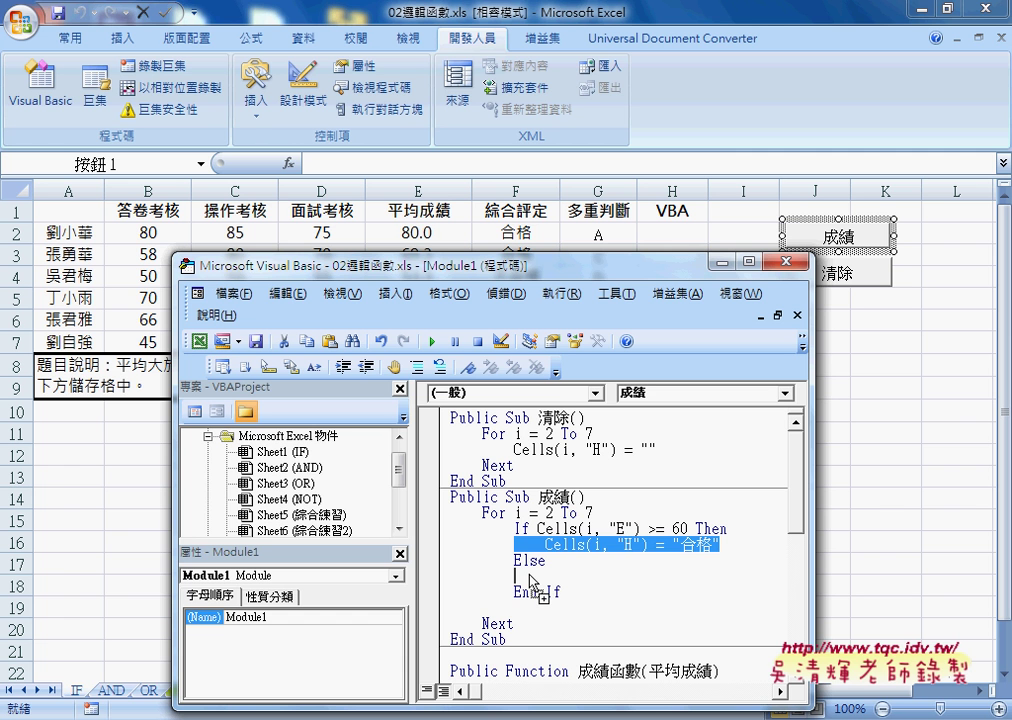
{"action": "left_click_drag", "start_coordinate": [531, 580], "coordinate": [533, 582]}
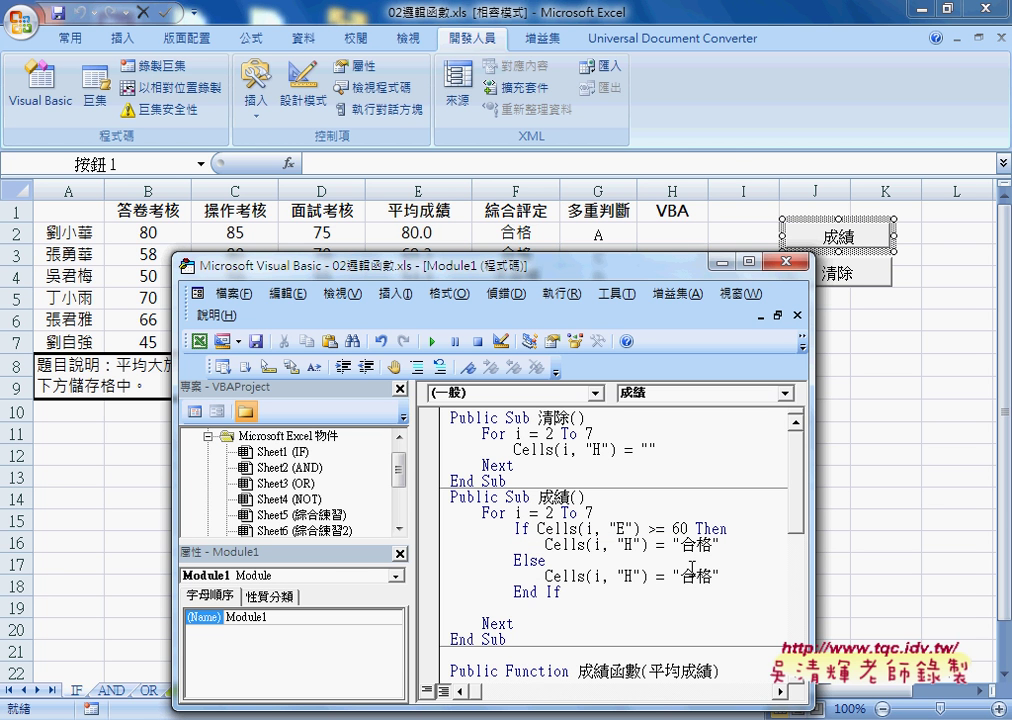
{"action": "type", "text": "不"}
{"action": "left_click", "coordinate": [598, 590]}
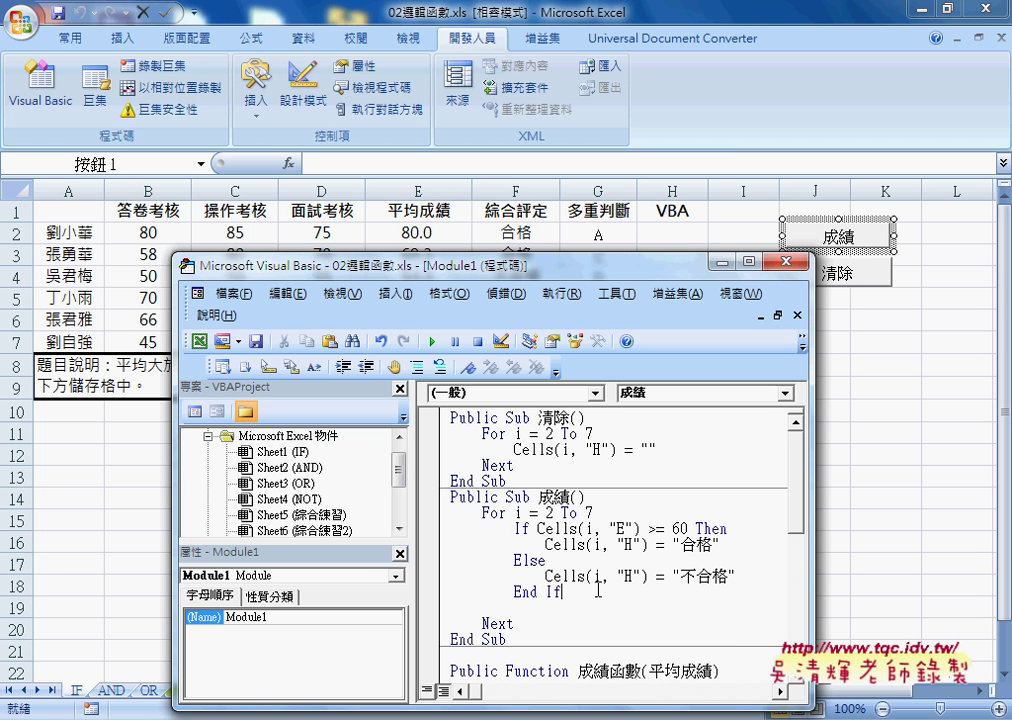
{"action": "key", "text": "Delete"}
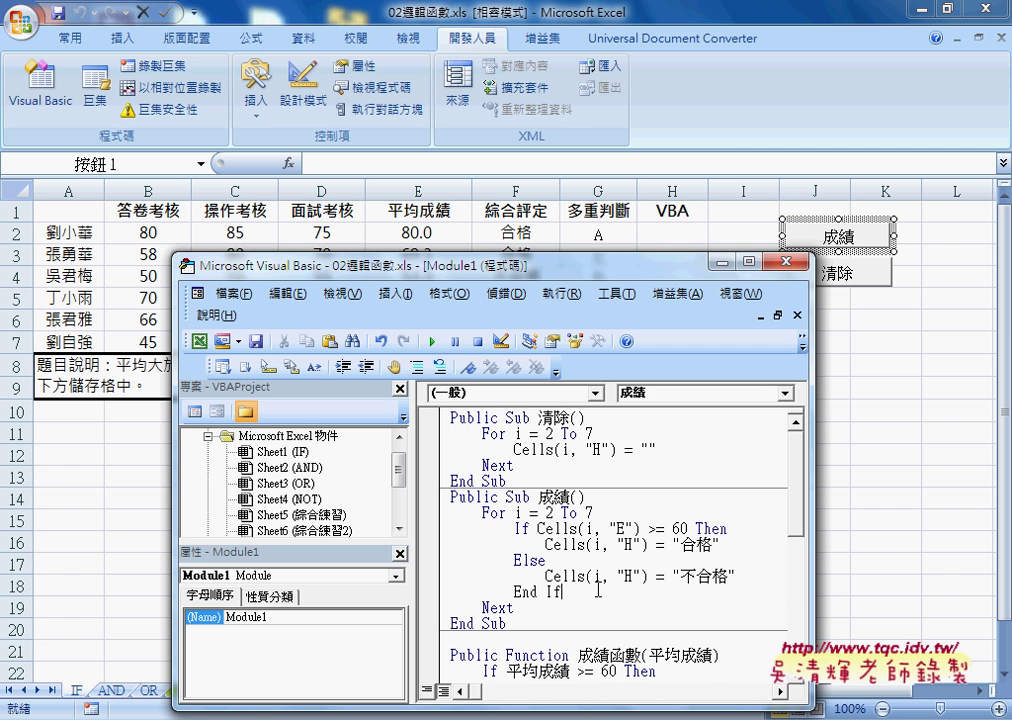
{"action": "left_click_drag", "start_coordinate": [514, 528], "coordinate": [483, 529]}
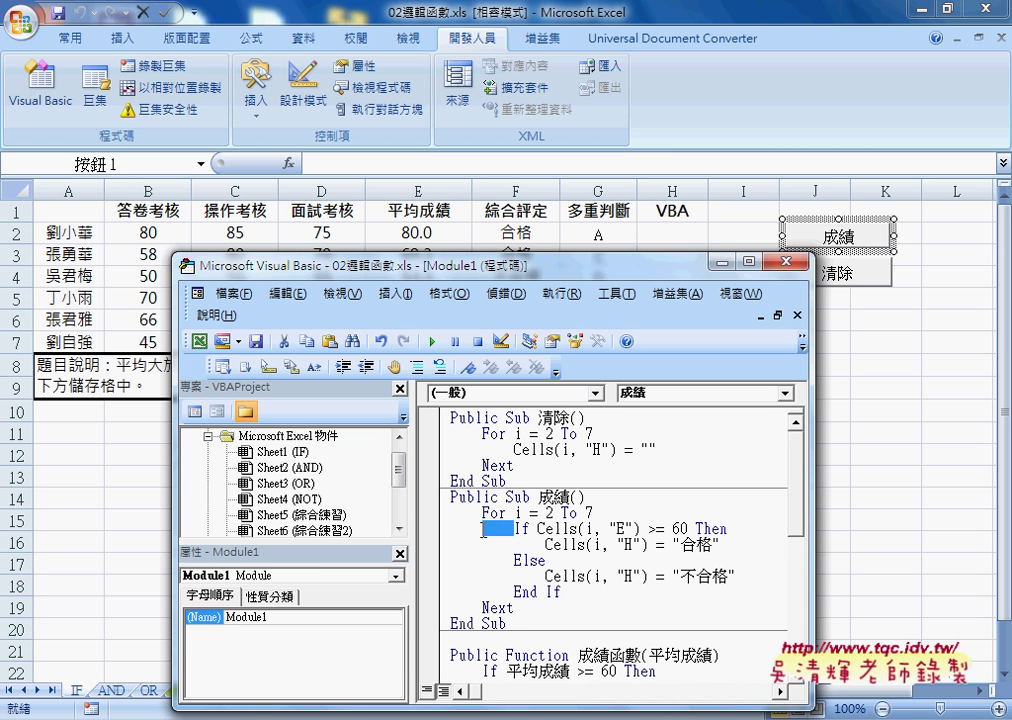
{"action": "left_click_drag", "start_coordinate": [545, 545], "coordinate": [514, 545]}
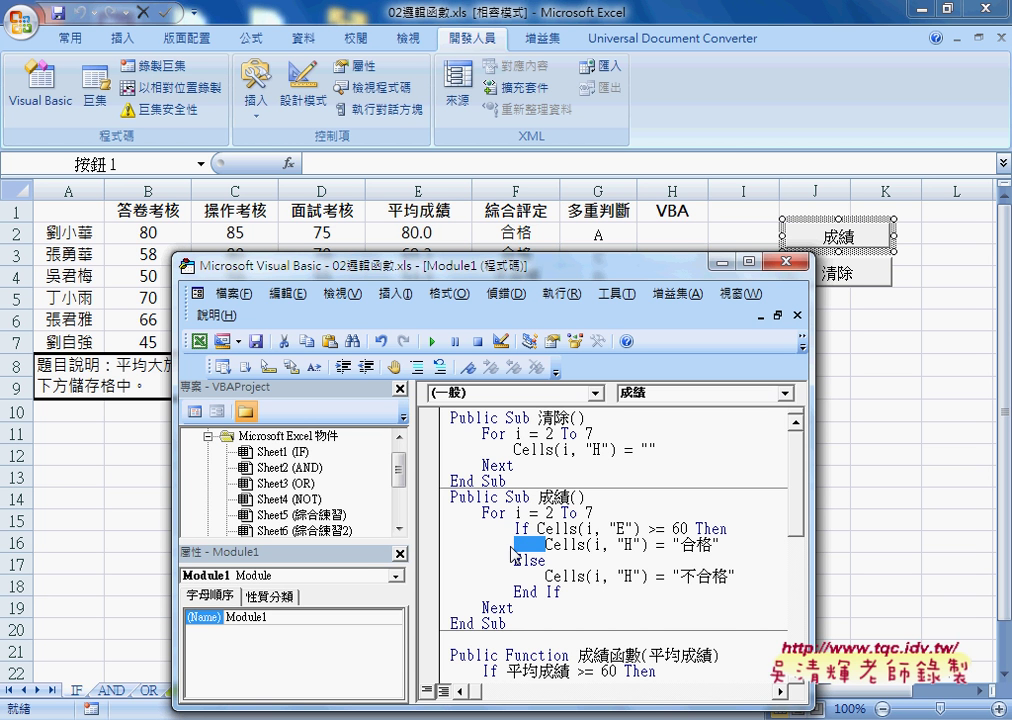
Walk through the Cells(i, "E") >= 60 condition and the 合格 and 不合格 column H assignments.
{"action": "left_click", "coordinate": [519, 528]}
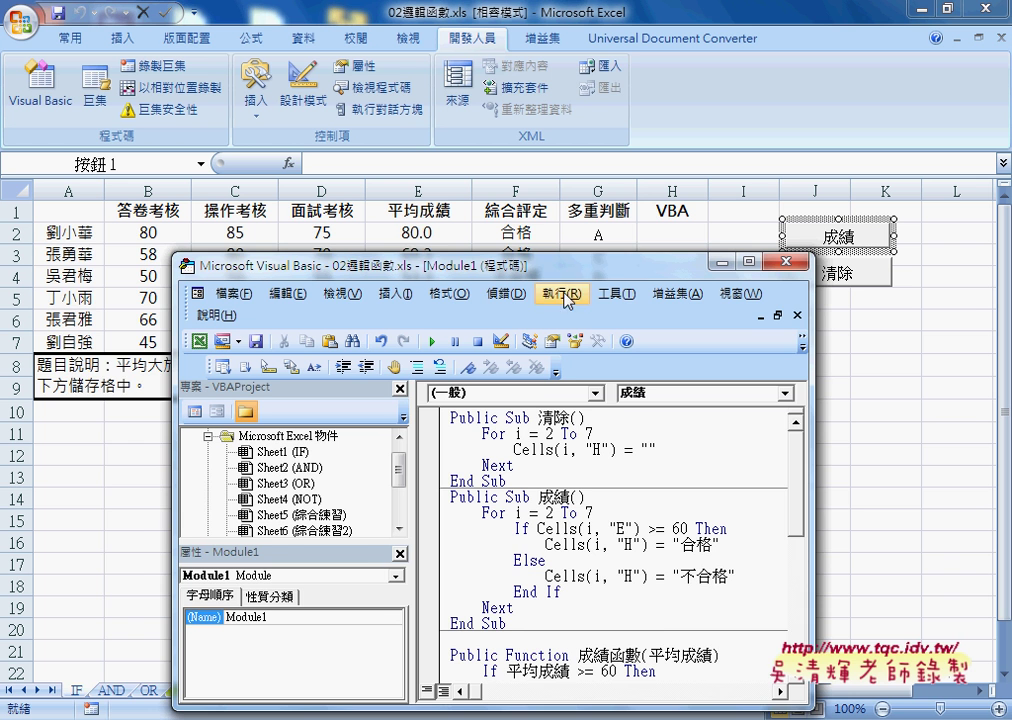
{"action": "left_click_drag", "start_coordinate": [563, 271], "coordinate": [453, 261]}
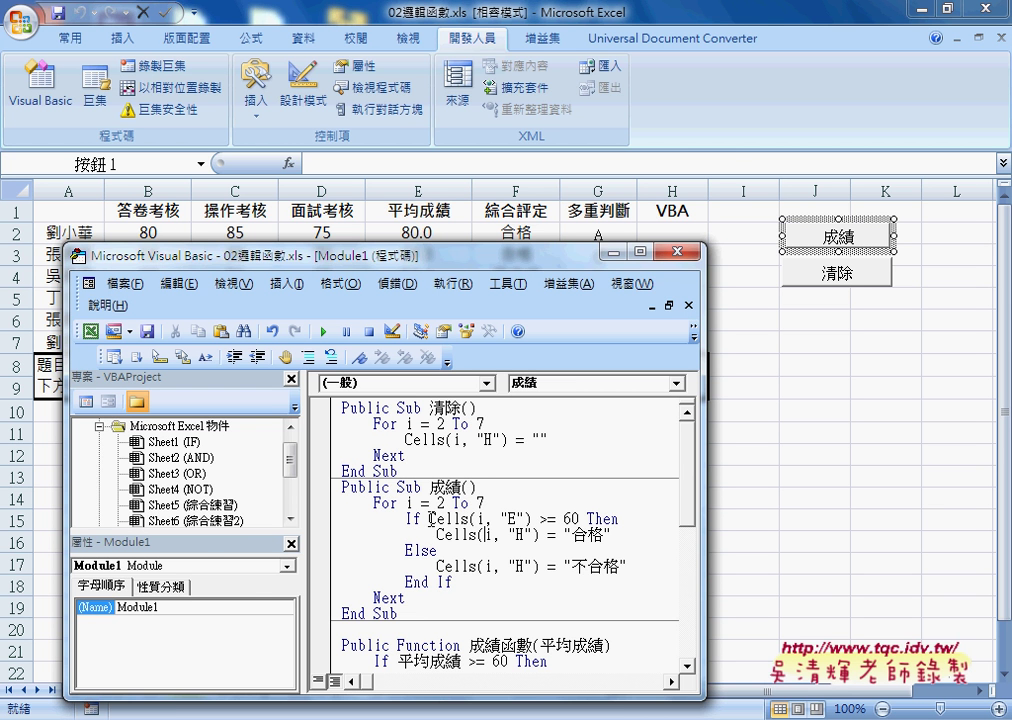
{"action": "left_click_drag", "start_coordinate": [429, 519], "coordinate": [580, 516]}
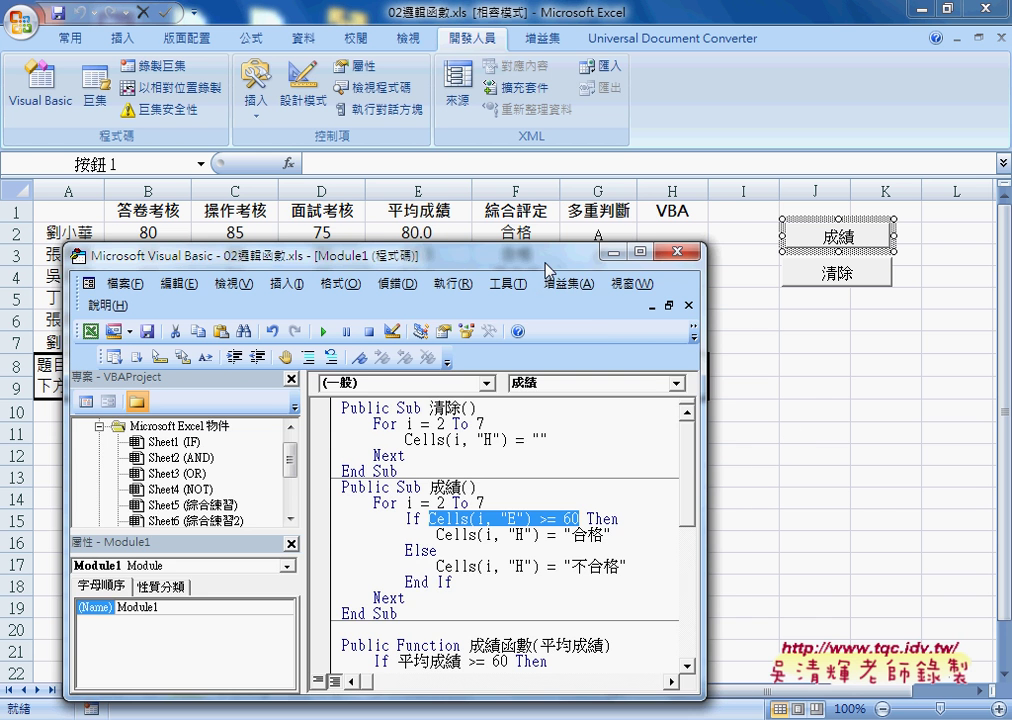
{"action": "left_click_drag", "start_coordinate": [539, 257], "coordinate": [587, 298]}
{"action": "left_click", "coordinate": [566, 559]}
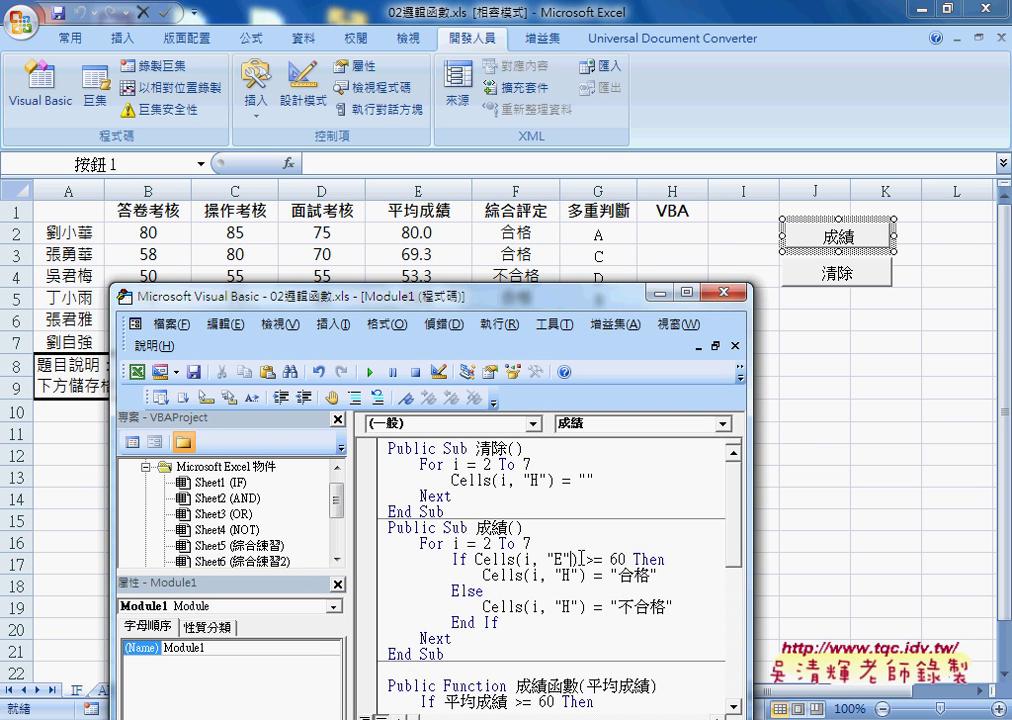
{"action": "left_click_drag", "start_coordinate": [556, 559], "coordinate": [578, 559]}
{"action": "left_click_drag", "start_coordinate": [475, 559], "coordinate": [577, 559]}
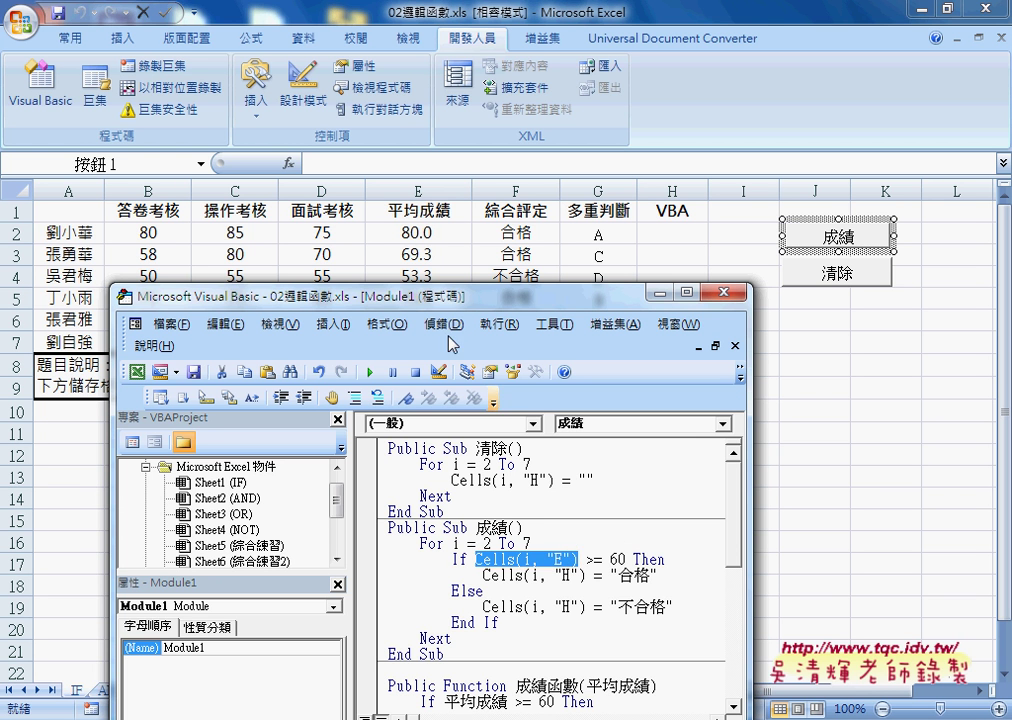
{"action": "left_click_drag", "start_coordinate": [483, 575], "coordinate": [661, 575]}
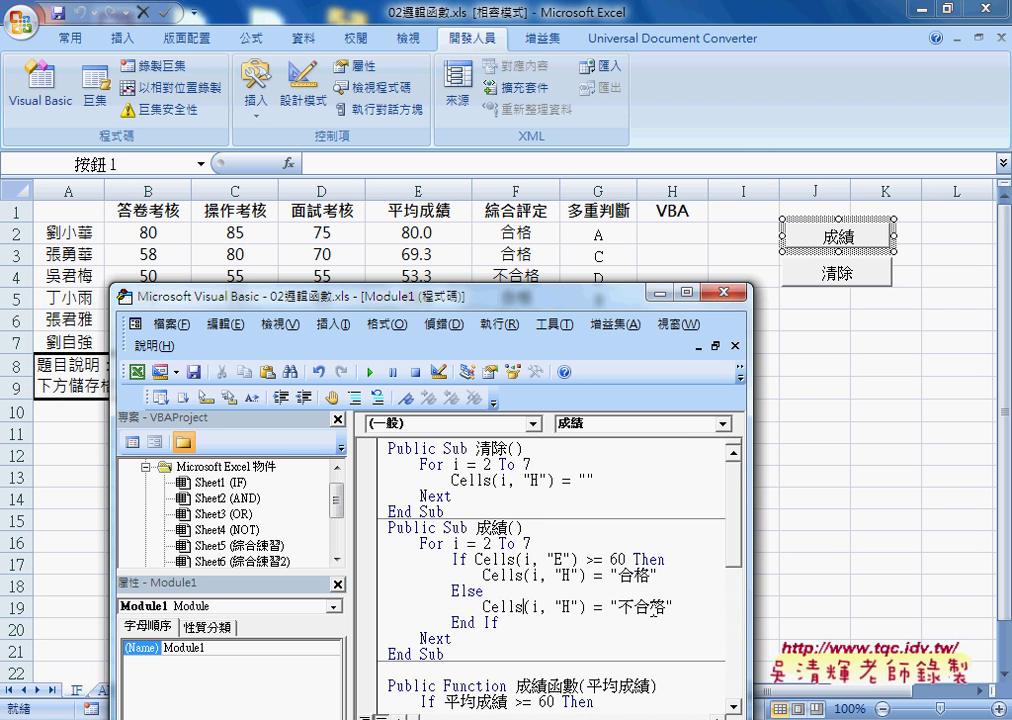
{"action": "left_click_drag", "start_coordinate": [673, 607], "coordinate": [483, 607]}
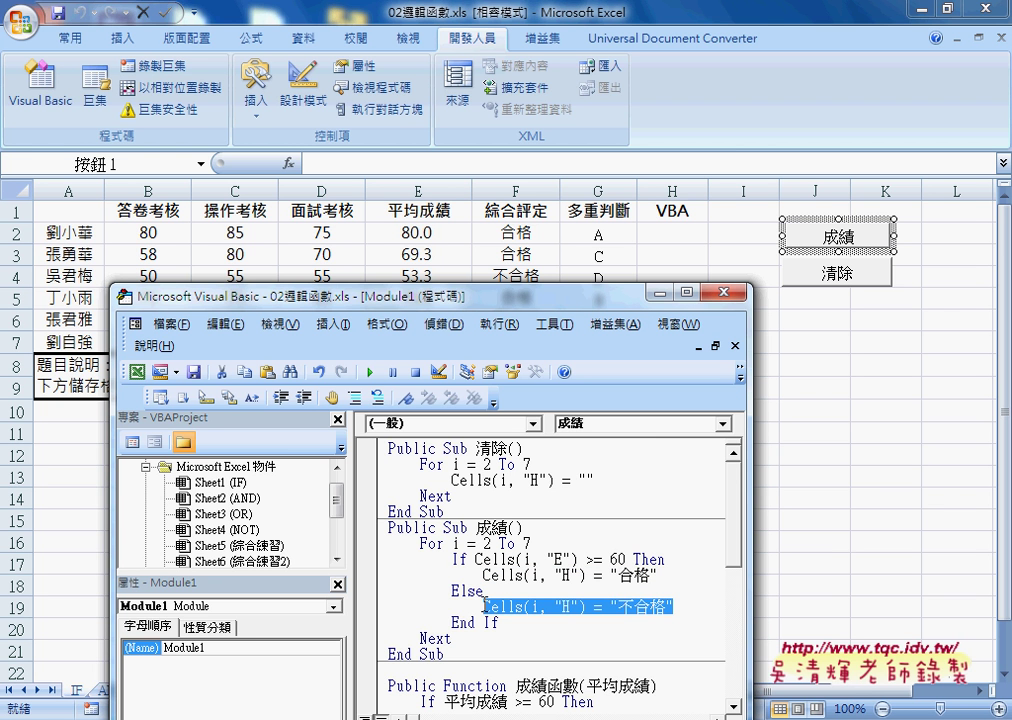
Run 成績 to fill column H on the sheet, then 清除 to empty it.
{"action": "left_click", "coordinate": [777, 523]}
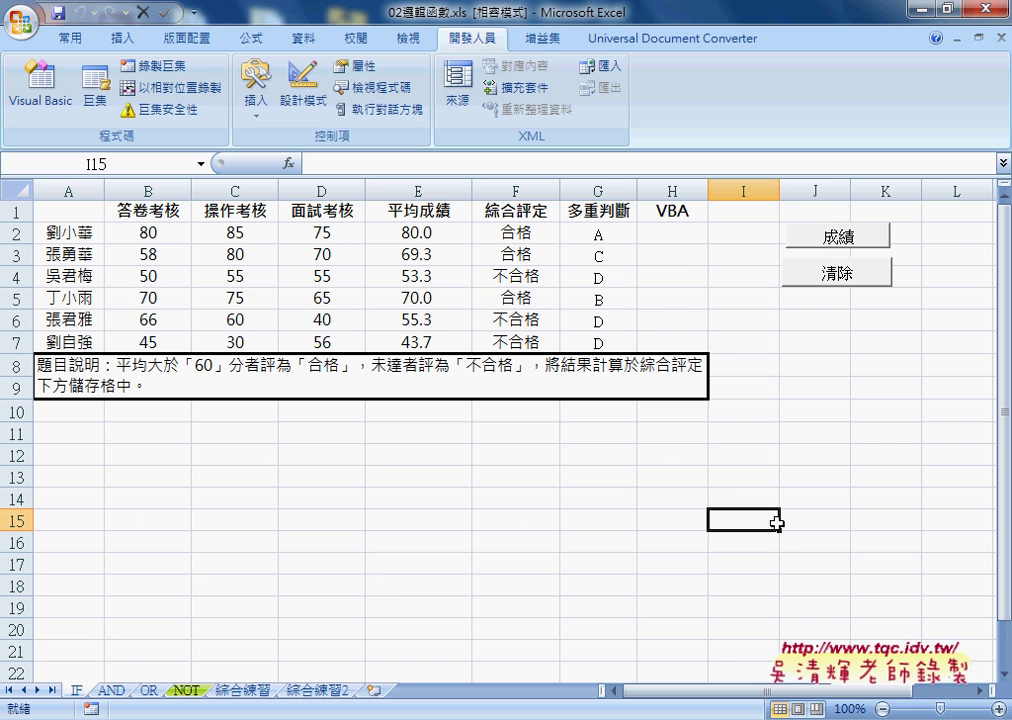
{"action": "left_click", "coordinate": [851, 246]}
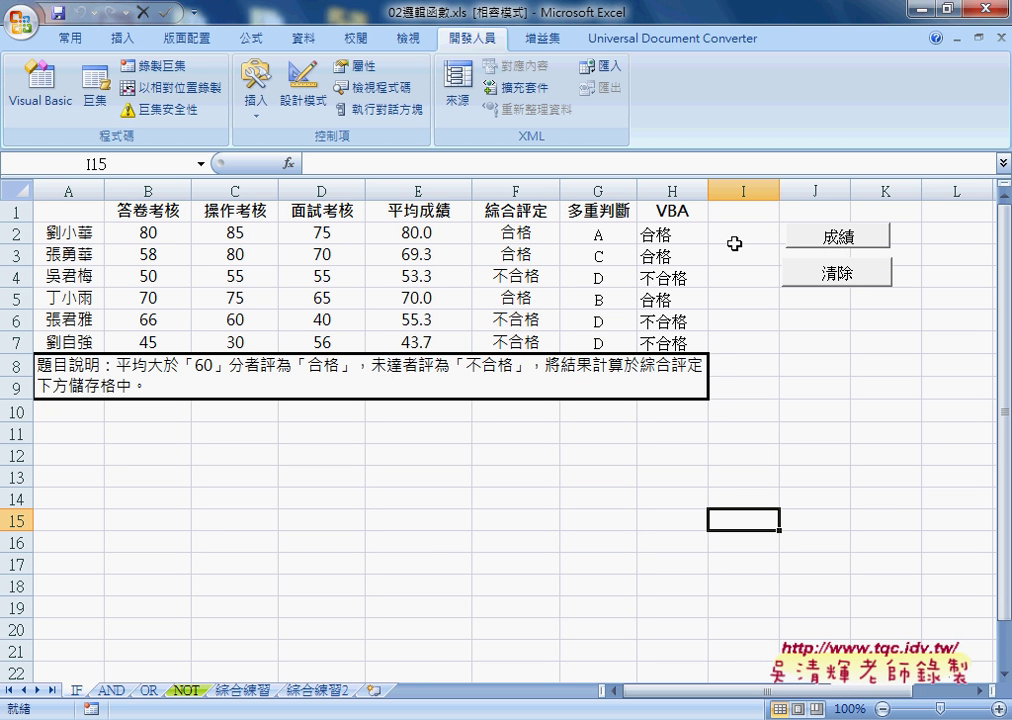
{"action": "left_click", "coordinate": [849, 280]}
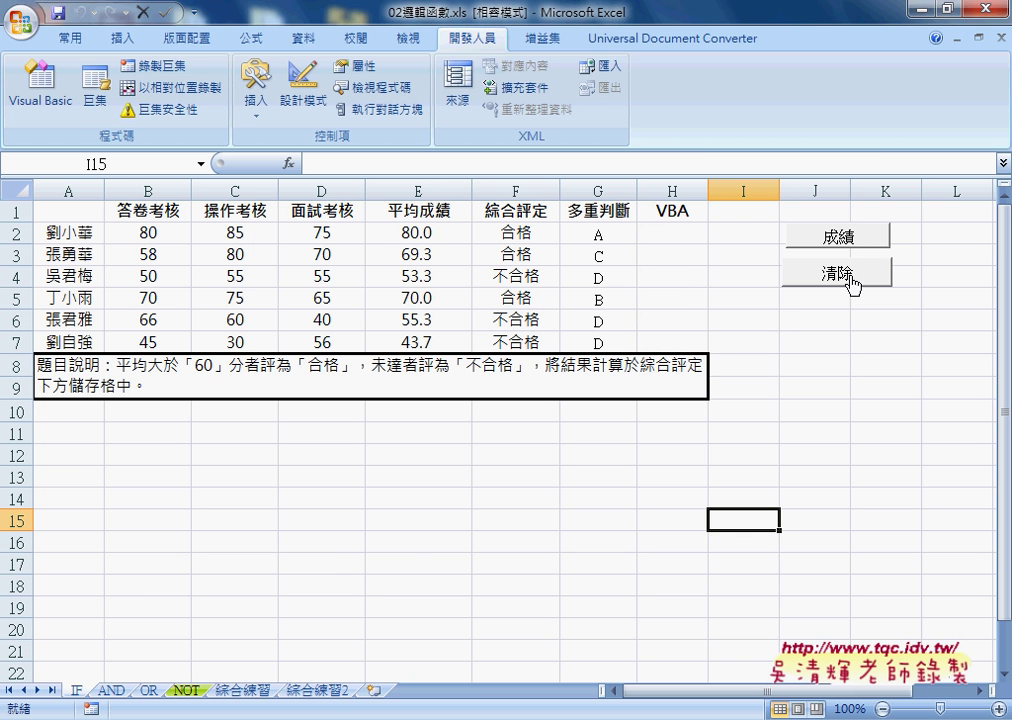
Select the 清除 and 成績 VBA code in the Google Docs notes, then go back to Excel.
{"action": "left_click", "coordinate": [212, 590]}
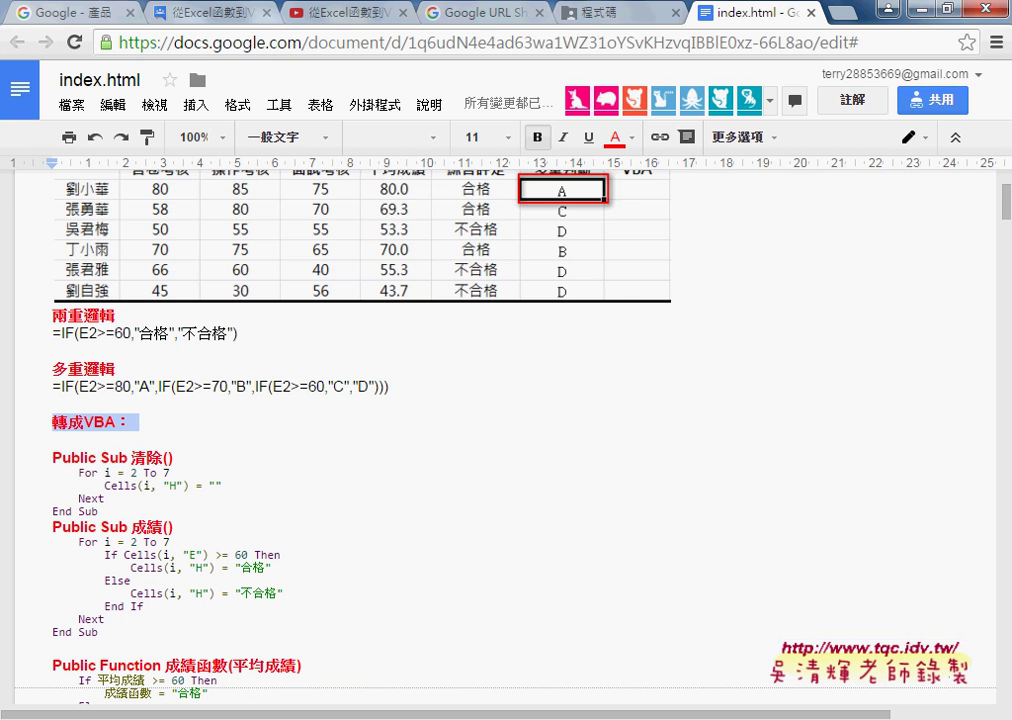
{"action": "scroll", "coordinate": [328, 477], "scroll_direction": "down", "scroll_amount": 1}
{"action": "left_click", "coordinate": [284, 456]}
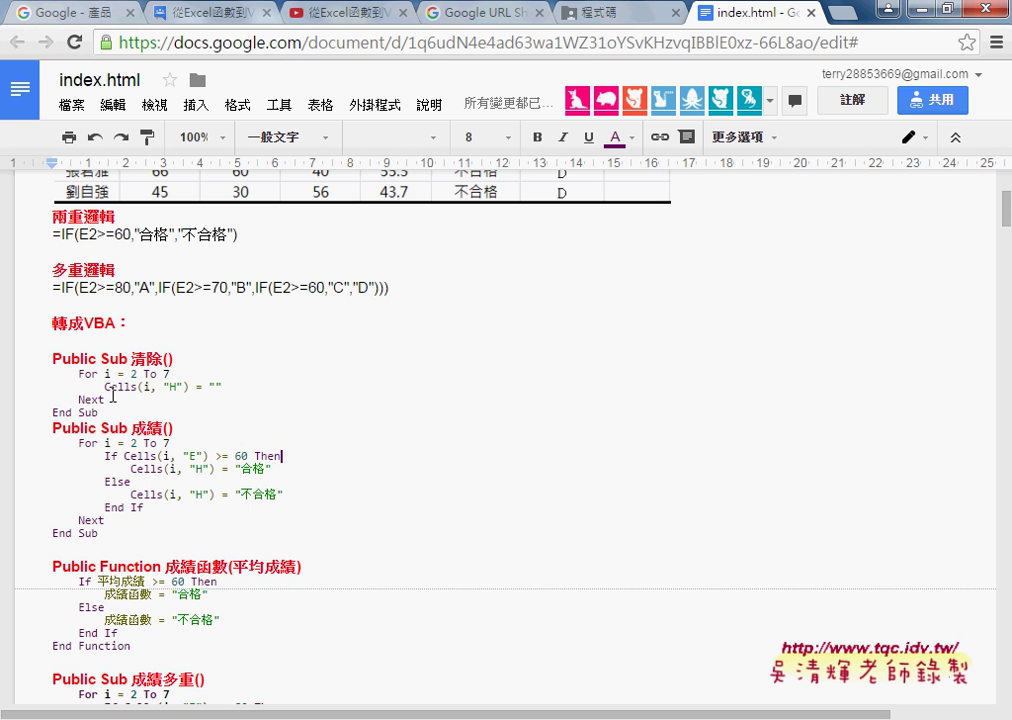
{"action": "left_click_drag", "start_coordinate": [52, 358], "coordinate": [172, 532]}
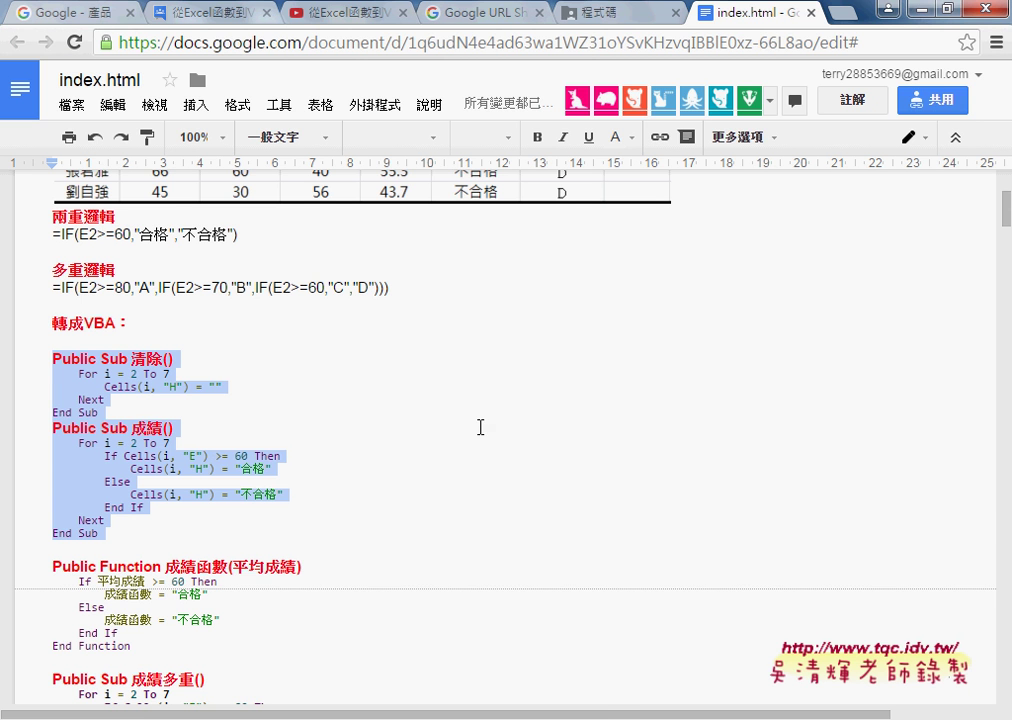
{"action": "left_click", "coordinate": [921, 10]}
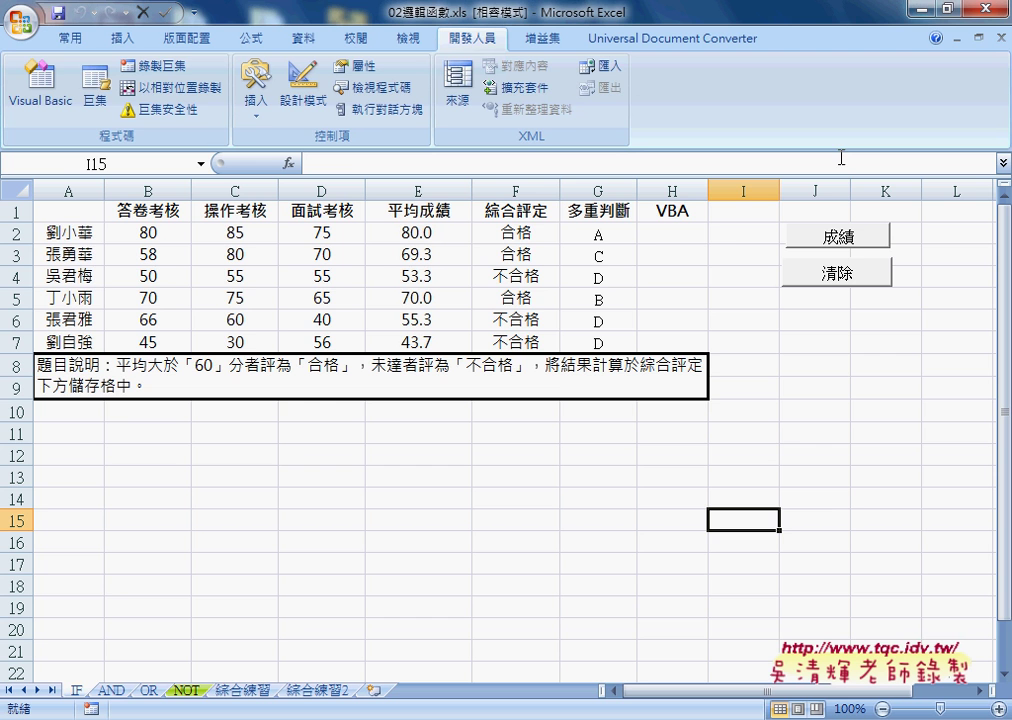
Show 成績函數 in Insert Function from H2 without inserting it, then run the 成績 macro.
{"action": "left_click", "coordinate": [668, 236]}
{"action": "left_click", "coordinate": [288, 164]}
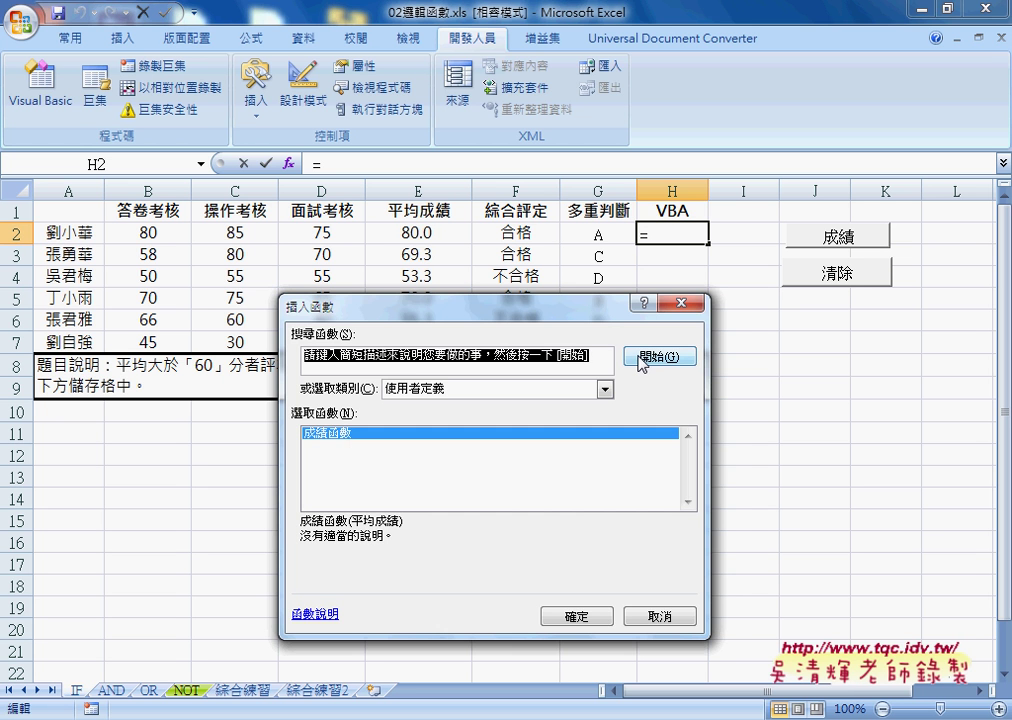
{"action": "left_click", "coordinate": [681, 303]}
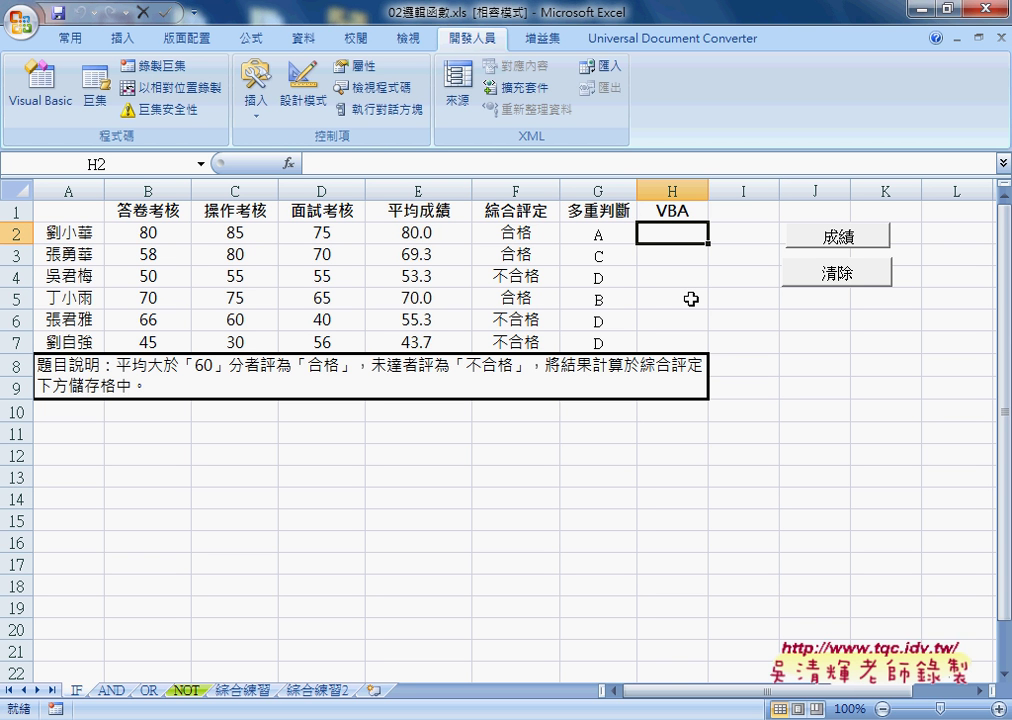
{"action": "left_click", "coordinate": [840, 232]}
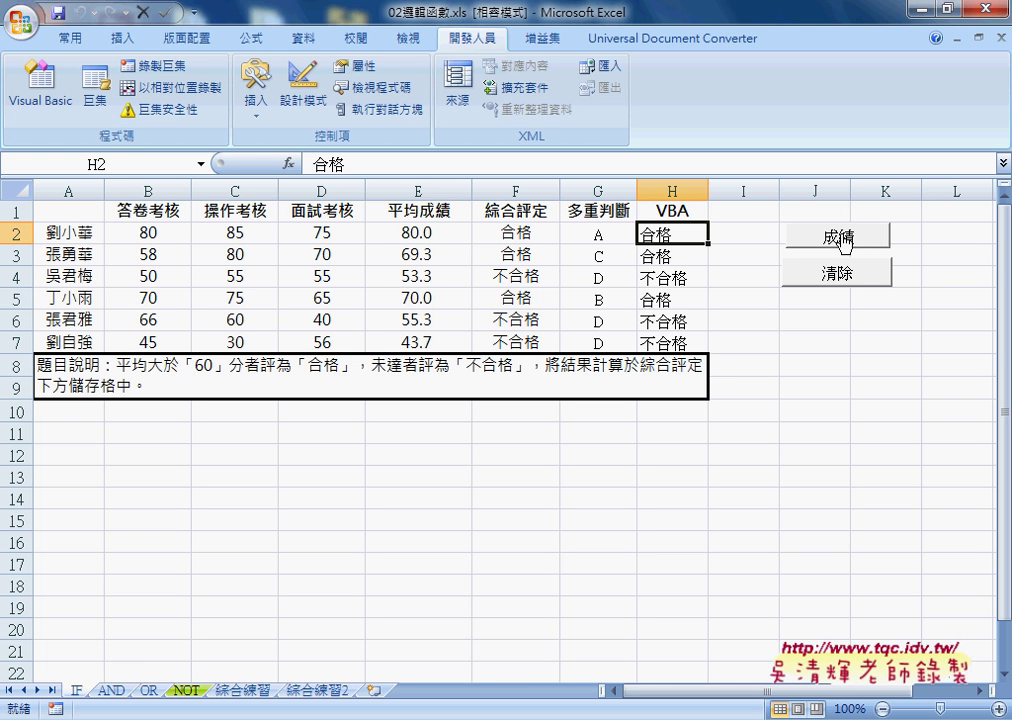